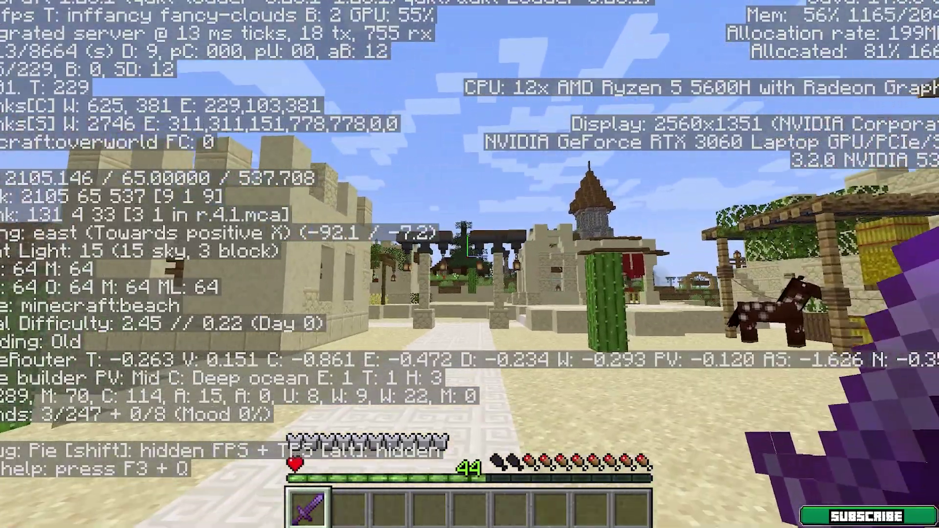
# Walk forward past the cactus and horse with the F3 overlay visible
pyautogui.press('w')
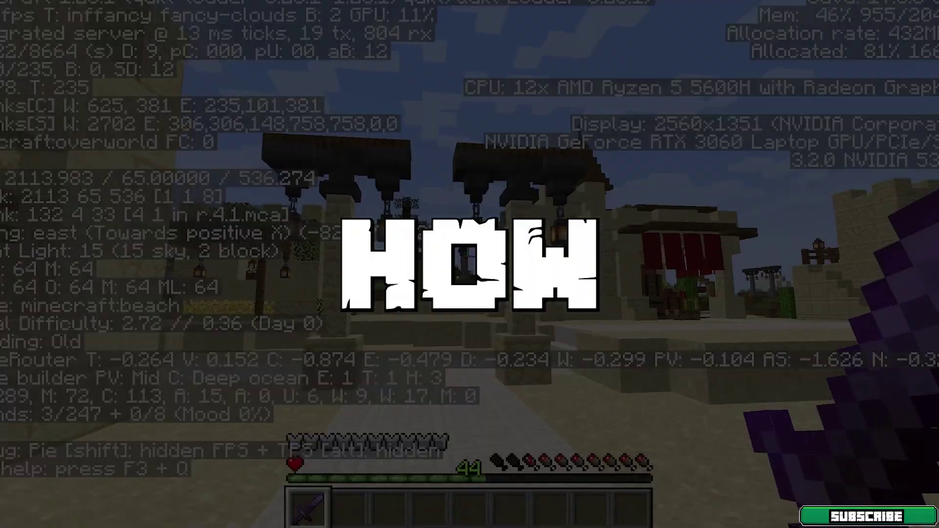
pyautogui.press('w')
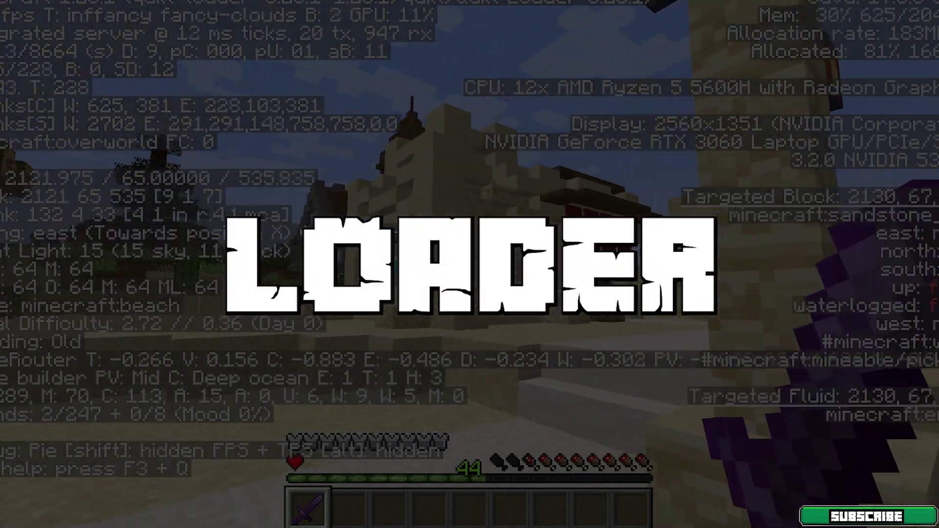
pyautogui.press('w')
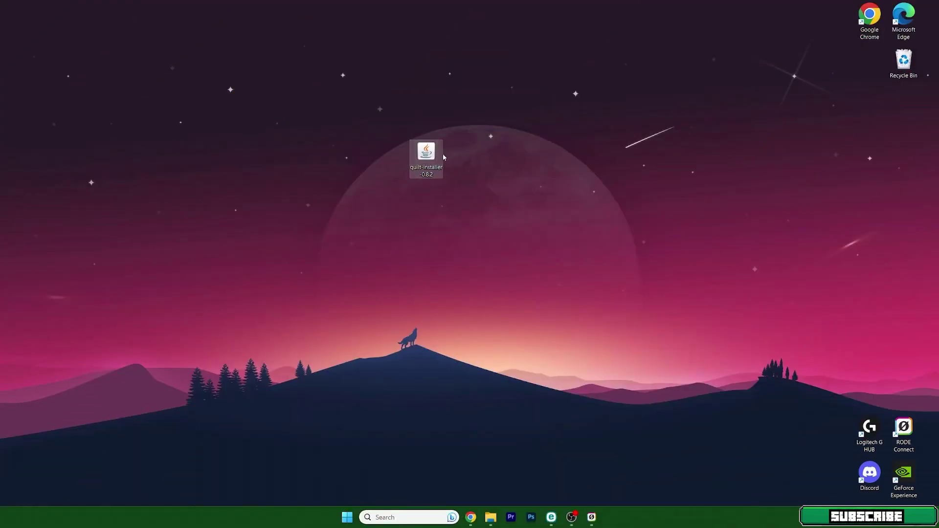
# Reposition the quilt-installer desktop icon one slot lower and search Windows for %appdata%
pyautogui.moveTo(434, 162)
pyautogui.mouseDown()
pyautogui.moveTo(415, 146)
pyautogui.moveTo(428, 193)
pyautogui.mouseUp()
pyautogui.click(467, 174)
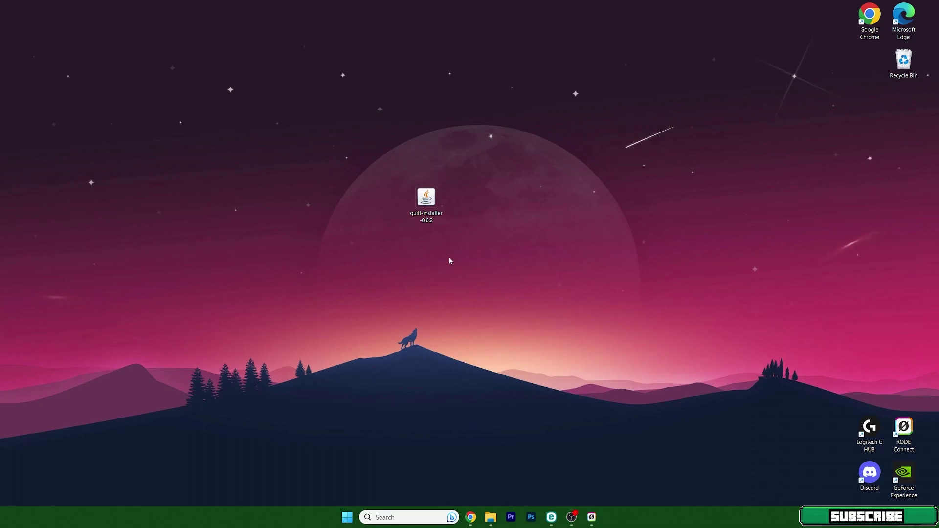
pyautogui.moveTo(427, 202)
pyautogui.mouseDown()
pyautogui.moveTo(428, 212)
pyautogui.moveTo(441, 211)
pyautogui.mouseUp()
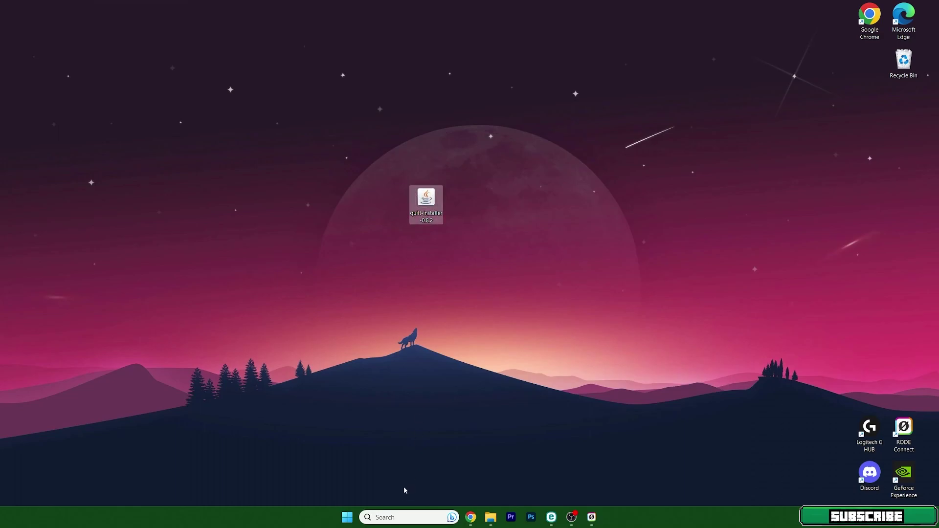
pyautogui.click(394, 516)
pyautogui.write('%app')
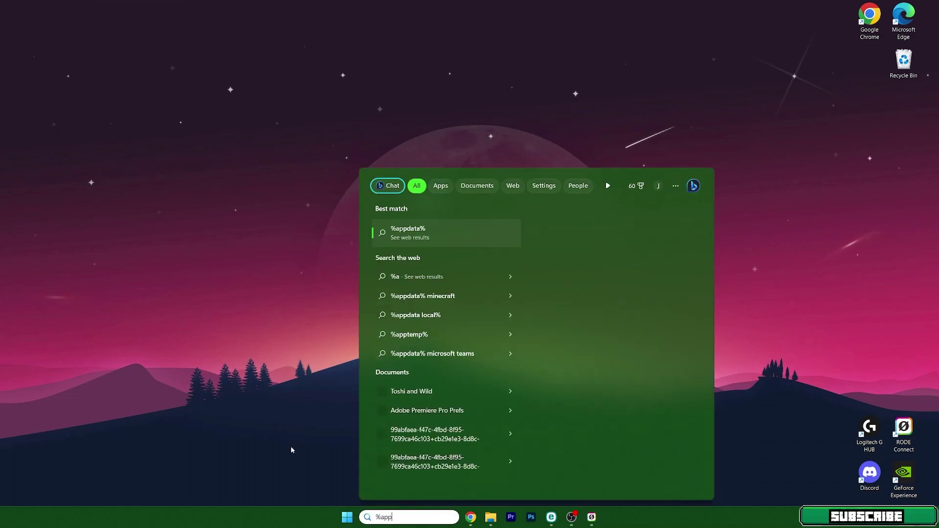
pyautogui.write('data%')
# Navigate from AppData Roaming into .minecraft and then its versions folder
pyautogui.press('Return')
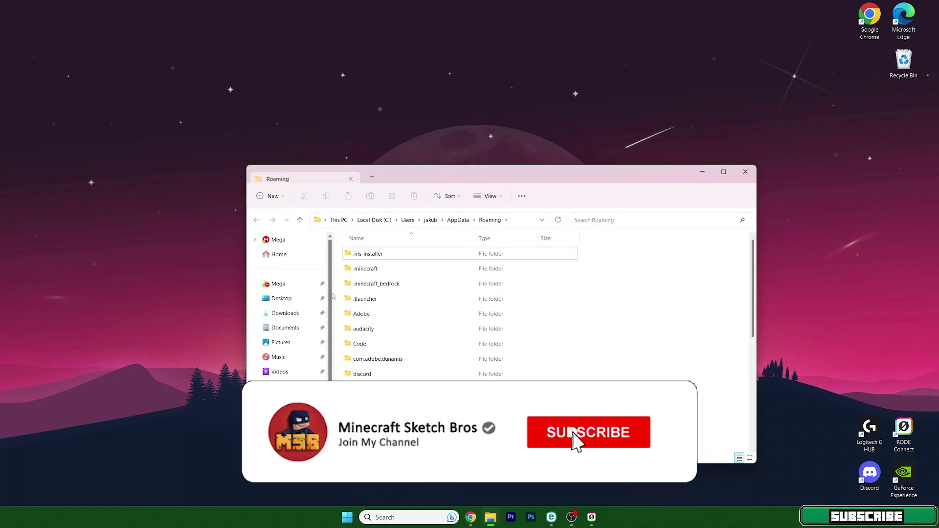
pyautogui.moveTo(398, 173); pyautogui.dragTo(641, 185)
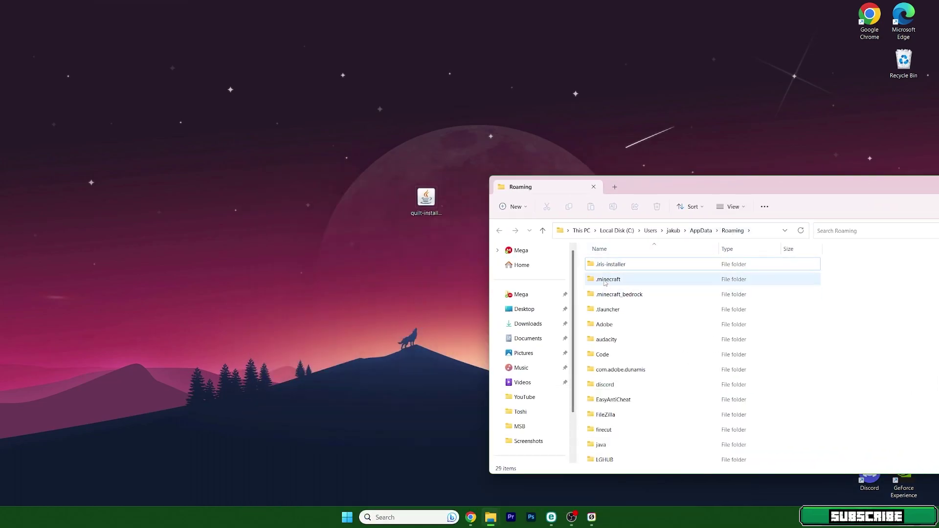
pyautogui.doubleClick(608, 280)
pyautogui.scroll(-5, 602, 293)
pyautogui.scroll(-5, 605, 323)
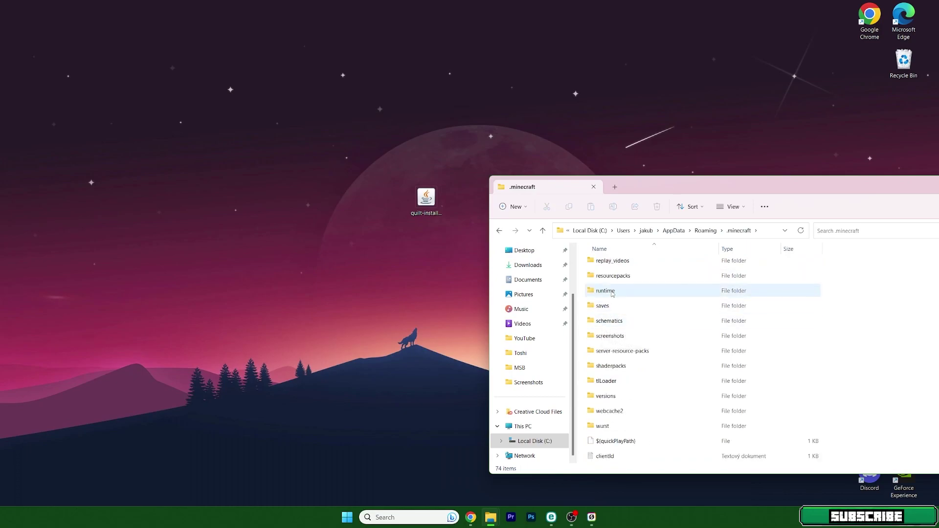
pyautogui.doubleClick(609, 401)
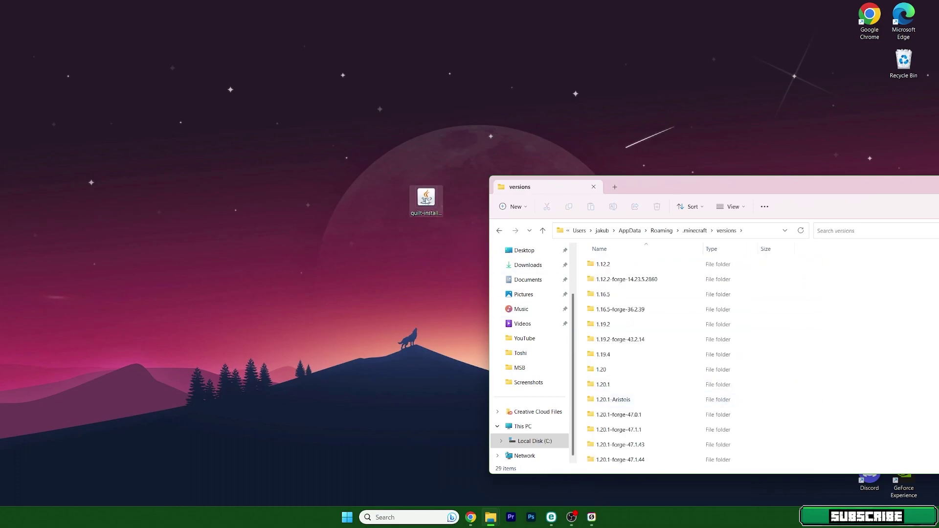
# Run quilt-installer, install loader 0.20.1 for Minecraft 1.20.1 into .minecraft, and dismiss the installer
pyautogui.doubleClick(444, 216)
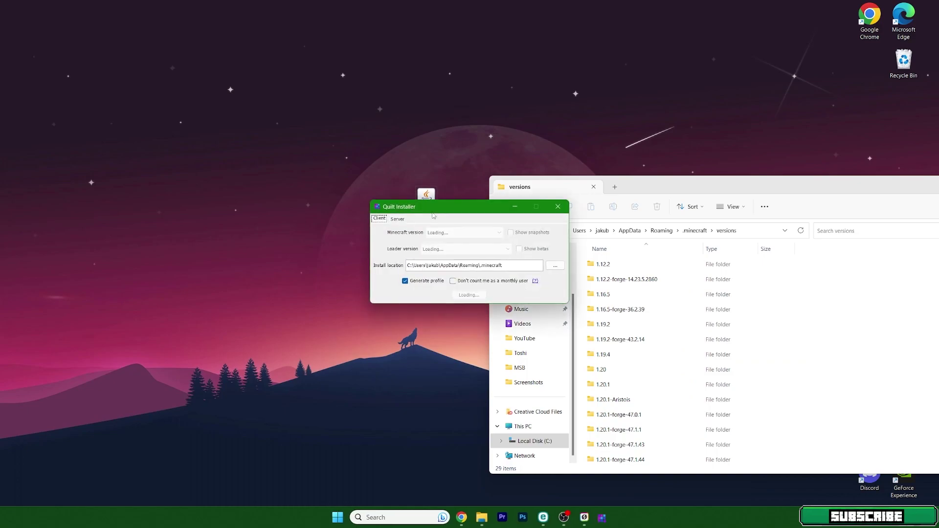
pyautogui.click(463, 232)
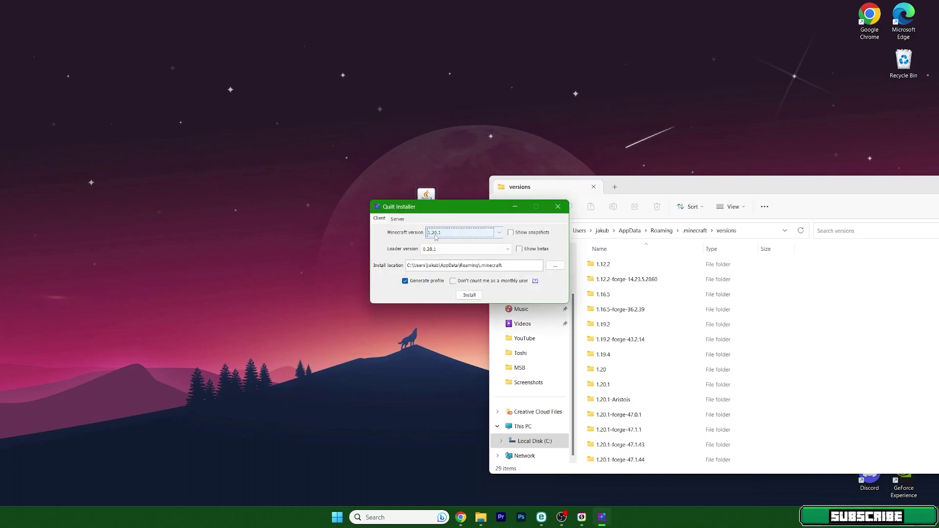
pyautogui.click(470, 295)
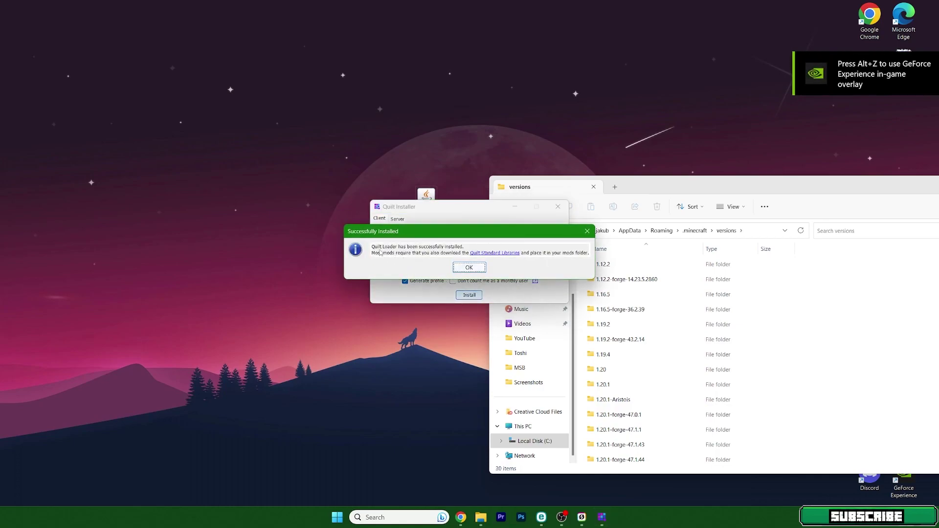
pyautogui.click(470, 266)
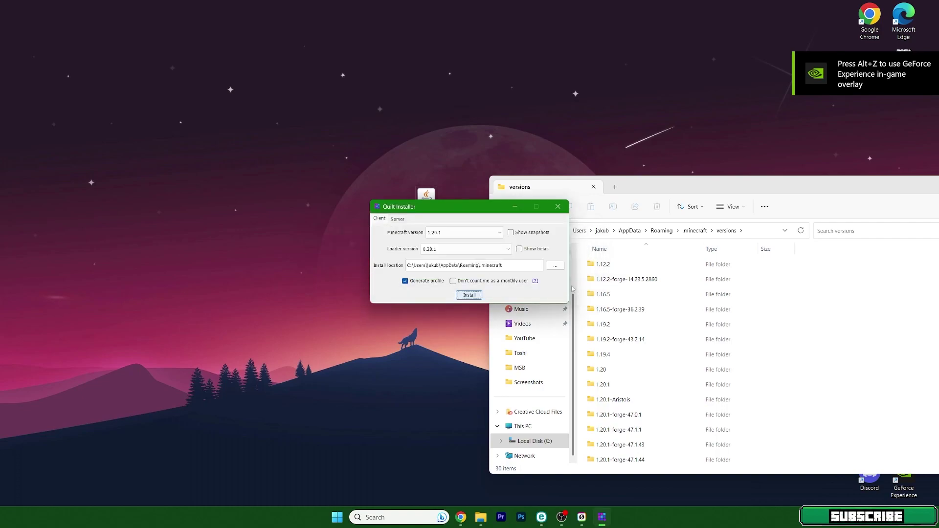
pyautogui.click(556, 207)
pyautogui.scroll(-5, 690, 346)
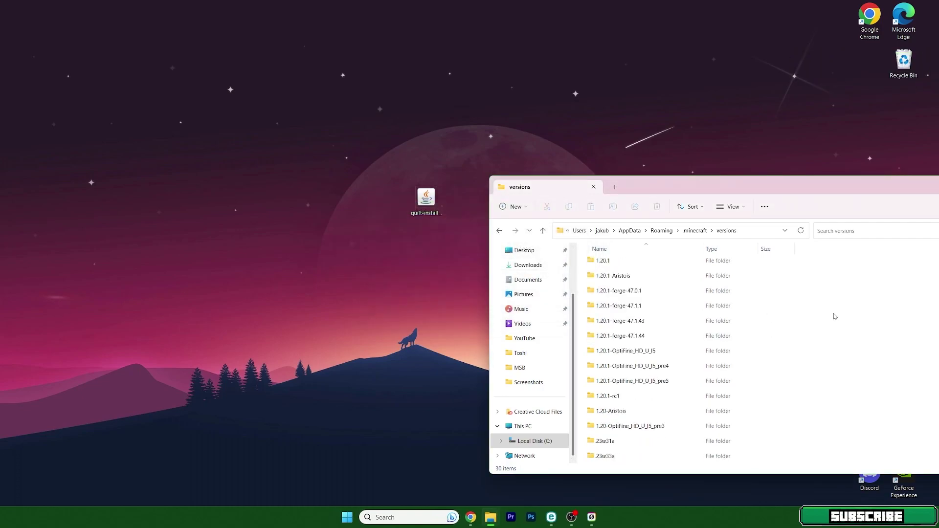
# Verify quilt-loader-0.20.1-1.20.1 appears in versions, then close Explorer and head to the Minecraft Launcher
pyautogui.click(619, 443)
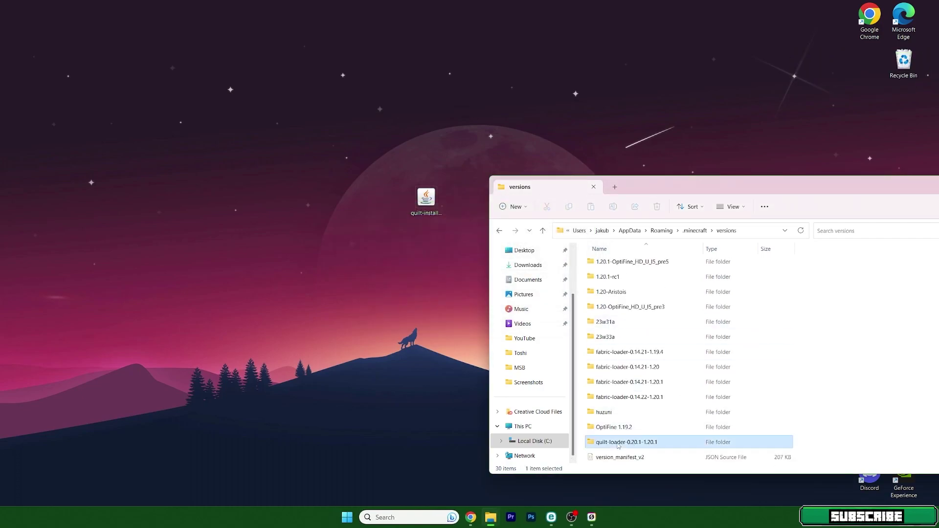
pyautogui.moveTo(682, 188); pyautogui.dragTo(519, 163)
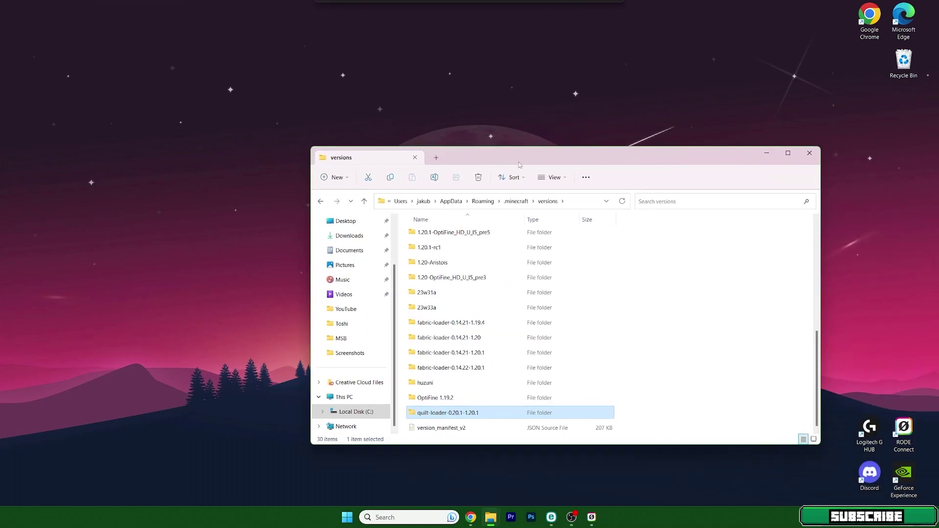
pyautogui.click(812, 155)
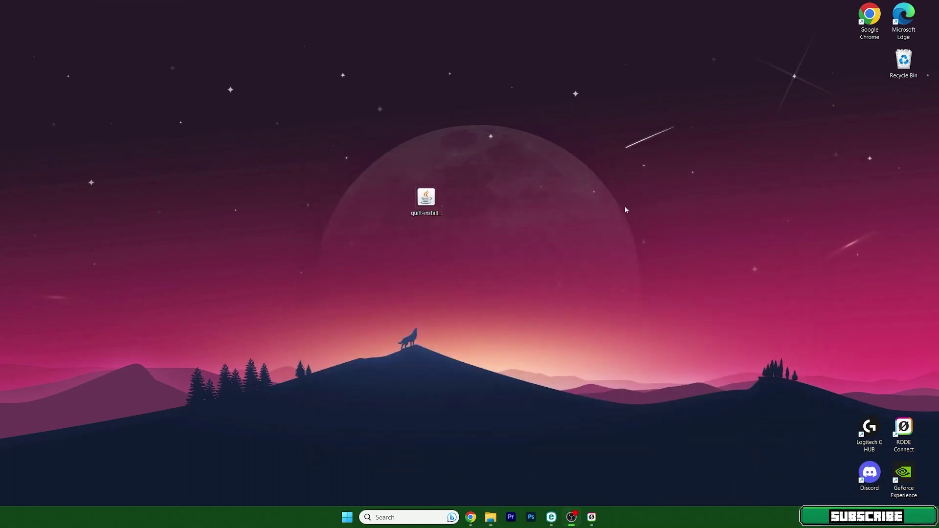
pyautogui.click(347, 517)
# Start the Quilt 1.20.1 installation from the launcher, accepting the modded-installation risk warning
pyautogui.click(440, 241)
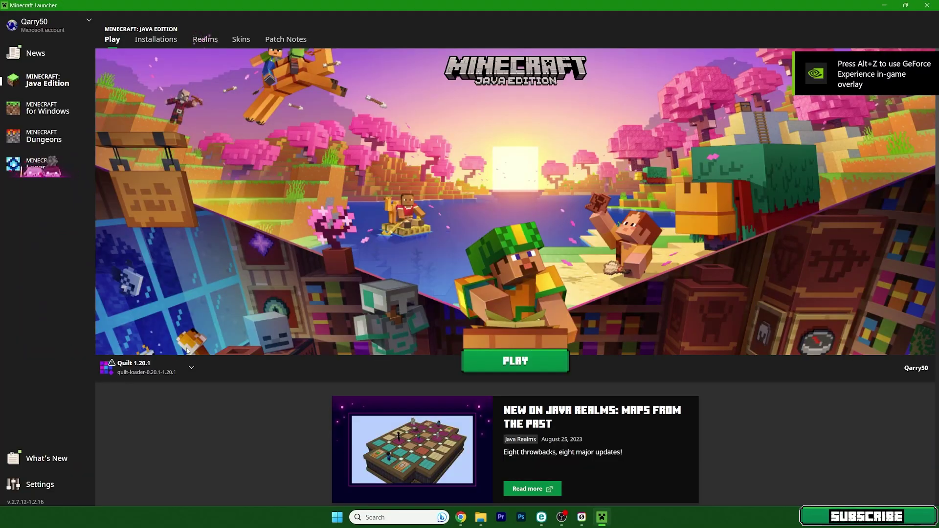
pyautogui.click(147, 367)
pyautogui.click(119, 379)
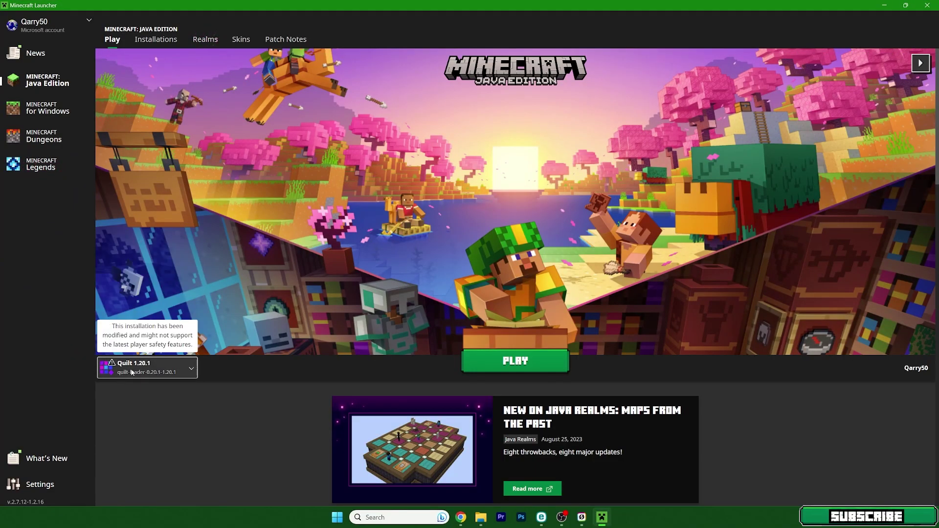
pyautogui.click(132, 372)
pyautogui.click(516, 362)
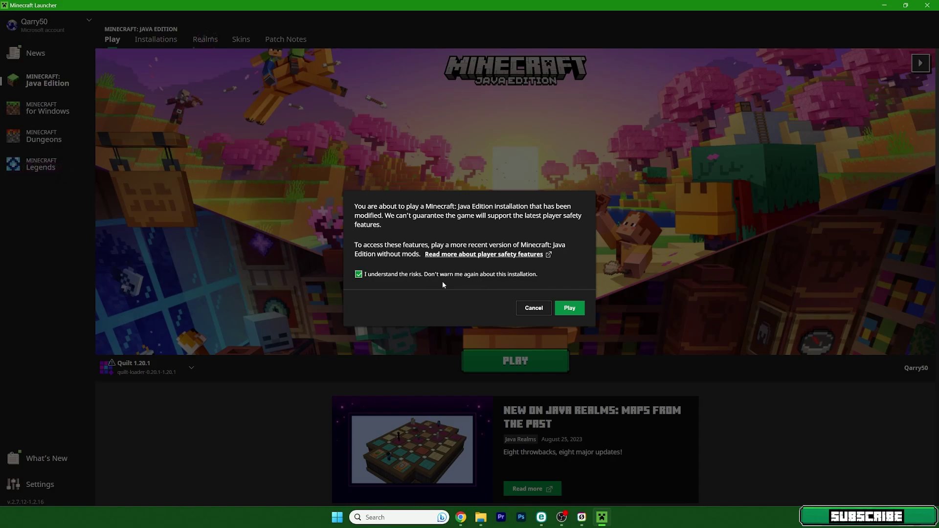
pyautogui.click(570, 309)
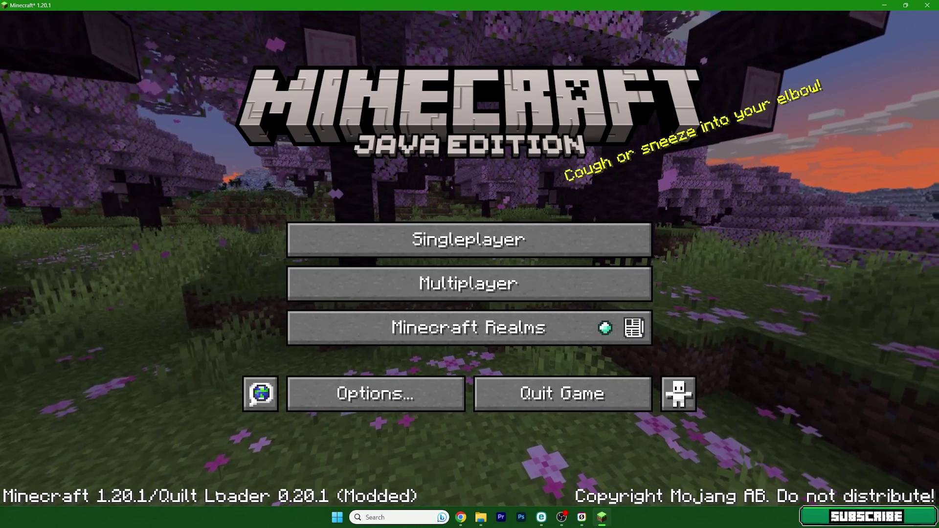
# Load the saved singleplayer world and spawn in the desert village
pyautogui.click(417, 241)
pyautogui.doubleClick(378, 155)
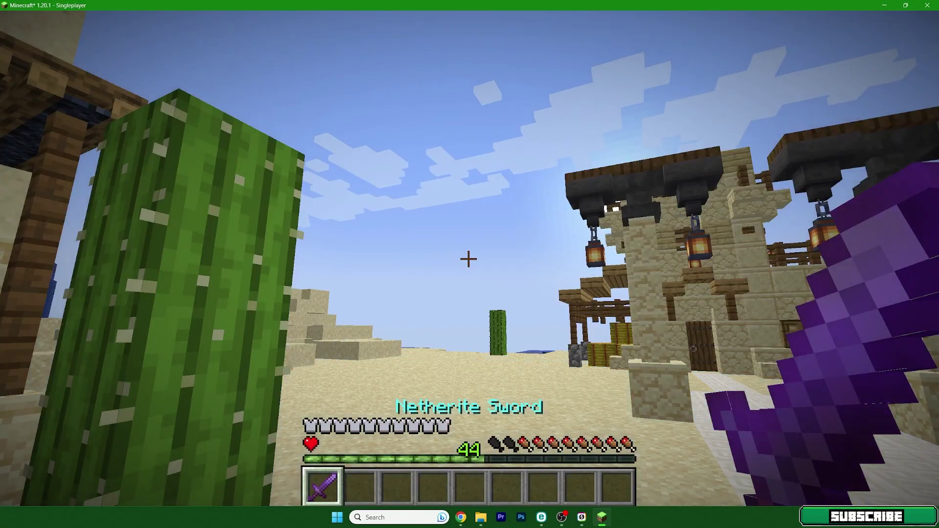
# Bring up the F3 debug overlay reading 1.20.1 / Quilt Loader 0.20.1 while walking the village
pyautogui.press('s')
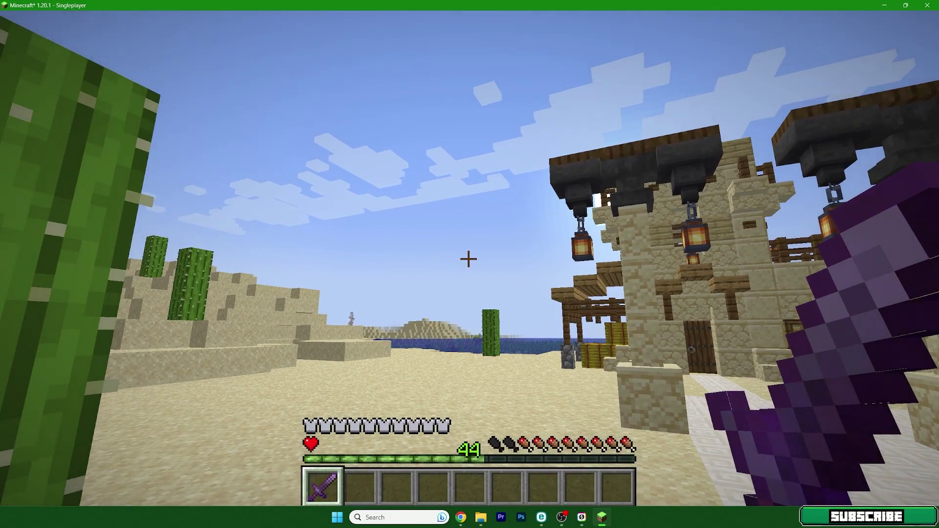
pyautogui.press('F3')
pyautogui.press('t')
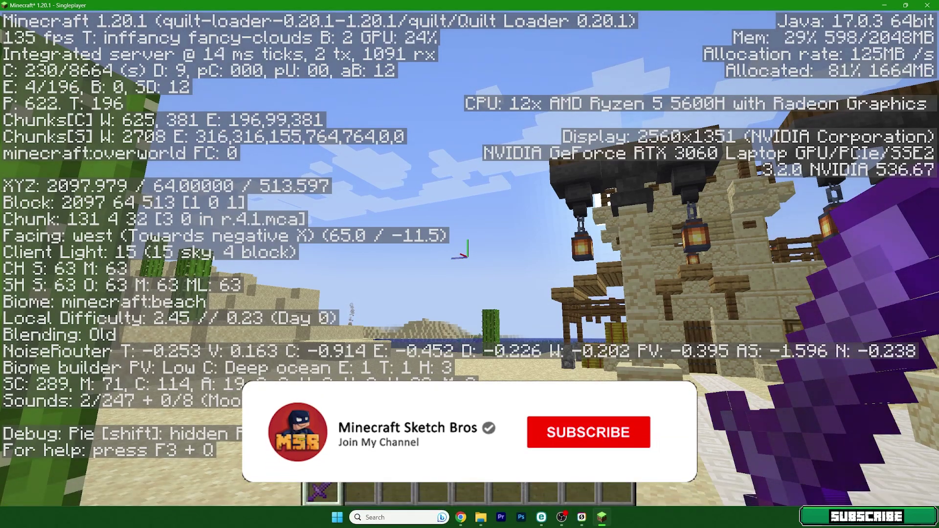
pyautogui.press('w')
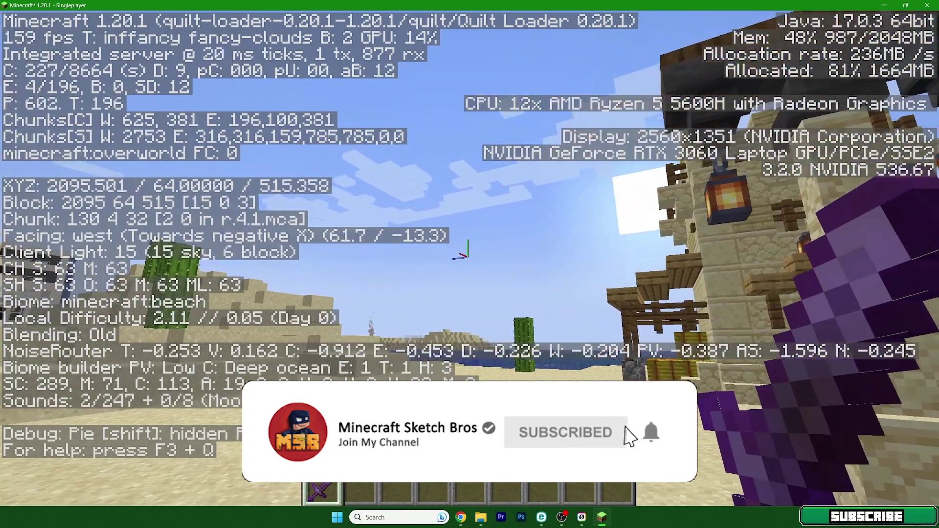
pyautogui.press('w')
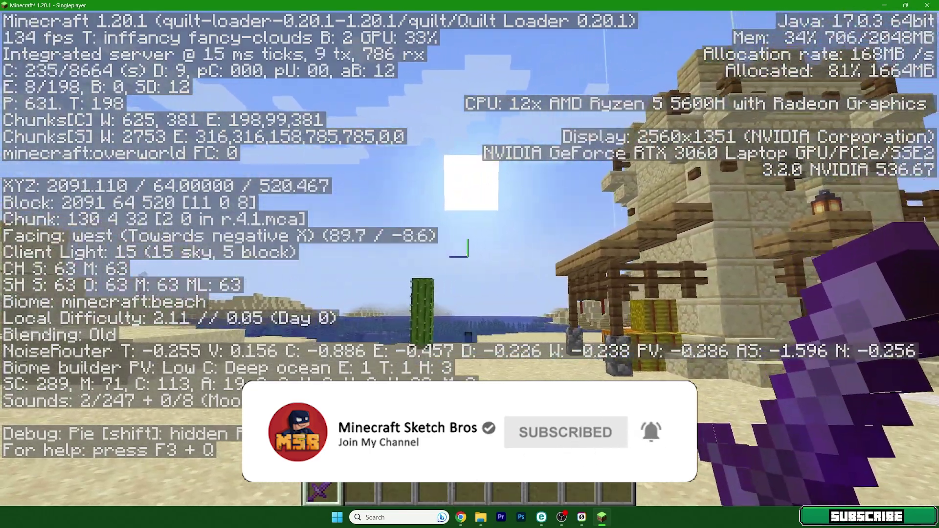
pyautogui.press('w')
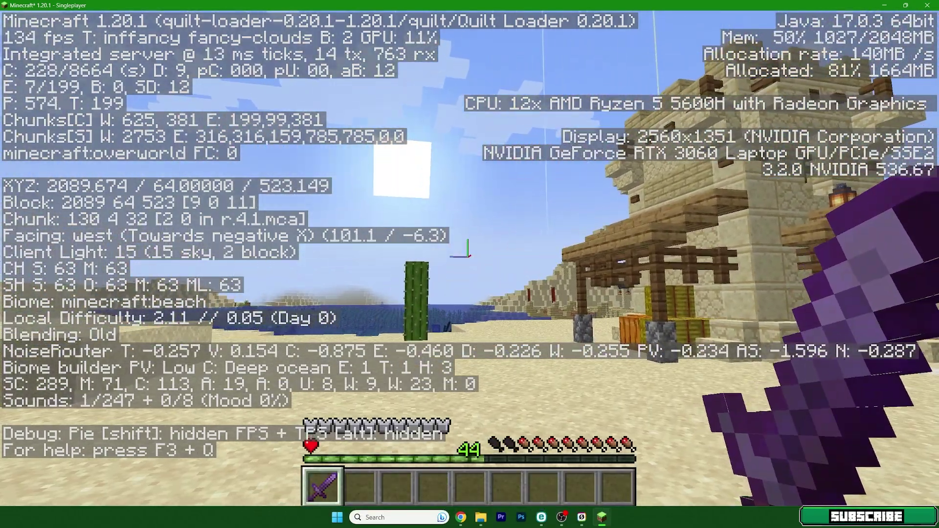